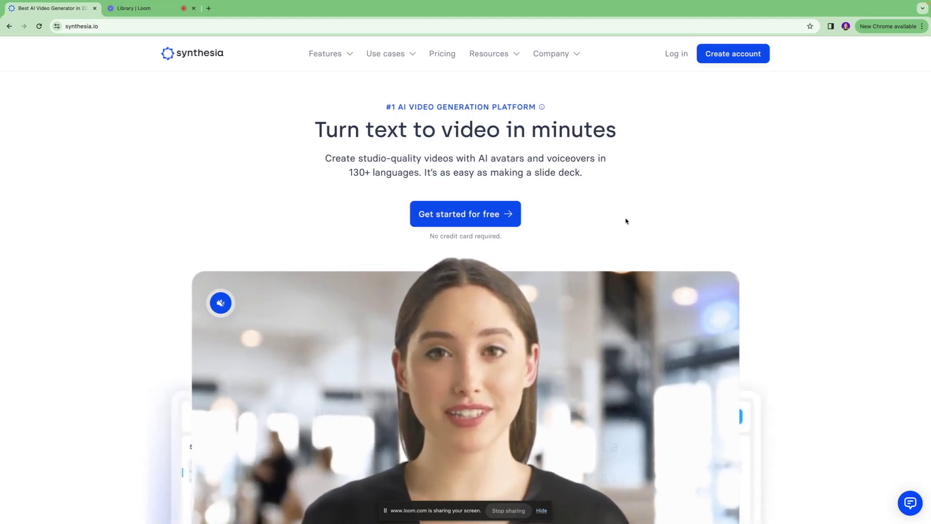
# - Scroll down the marketing homepage and choose 'Get started for free' to reach sign-up
pyautogui.scroll(-1, 625, 221)
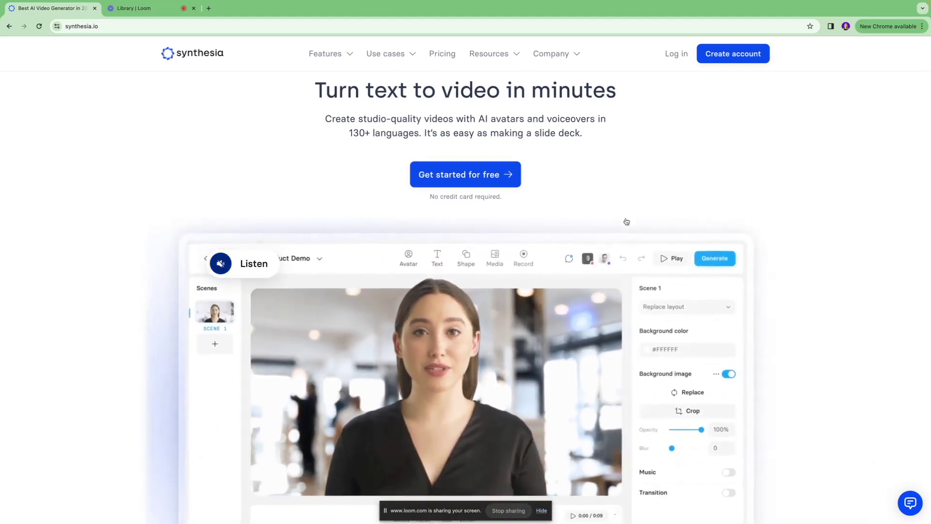
pyautogui.scroll(-1, 626, 221)
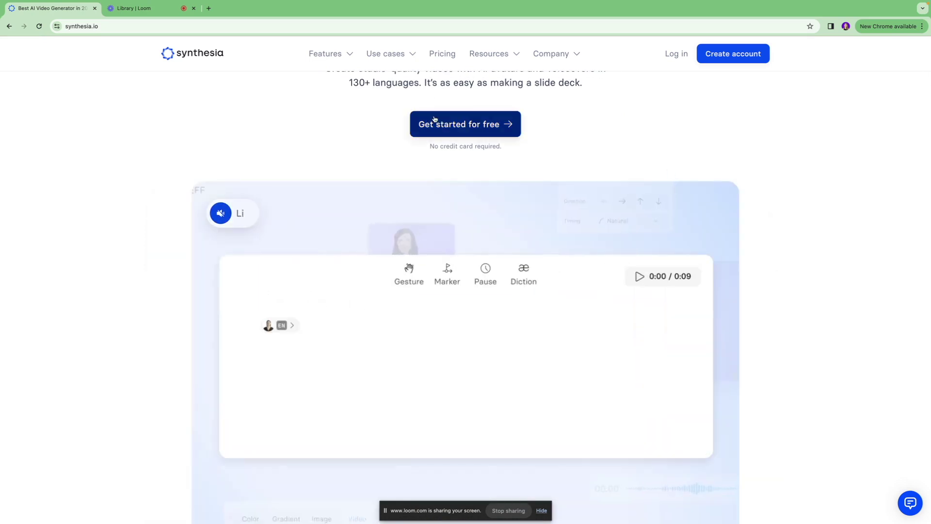
pyautogui.click(434, 121)
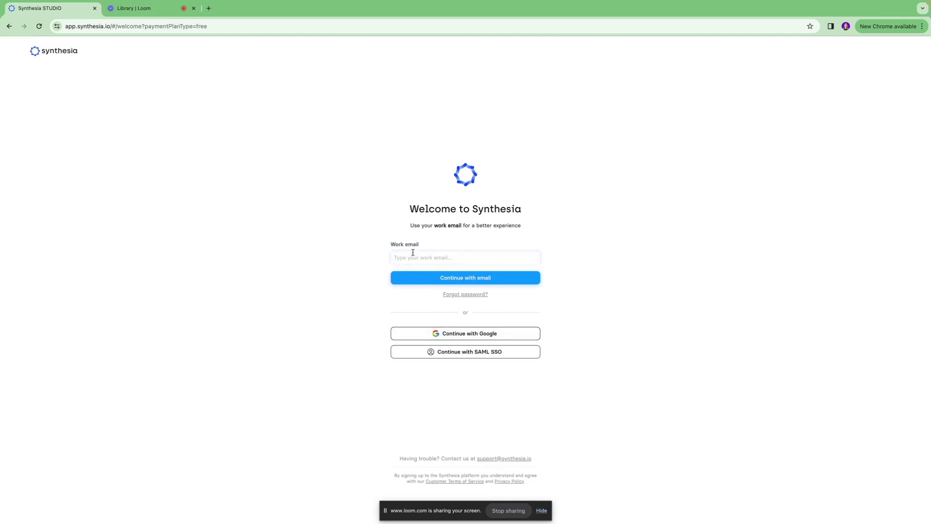
# - Sign in with Google, picking the Google account from the account chooser
pyautogui.click(469, 334)
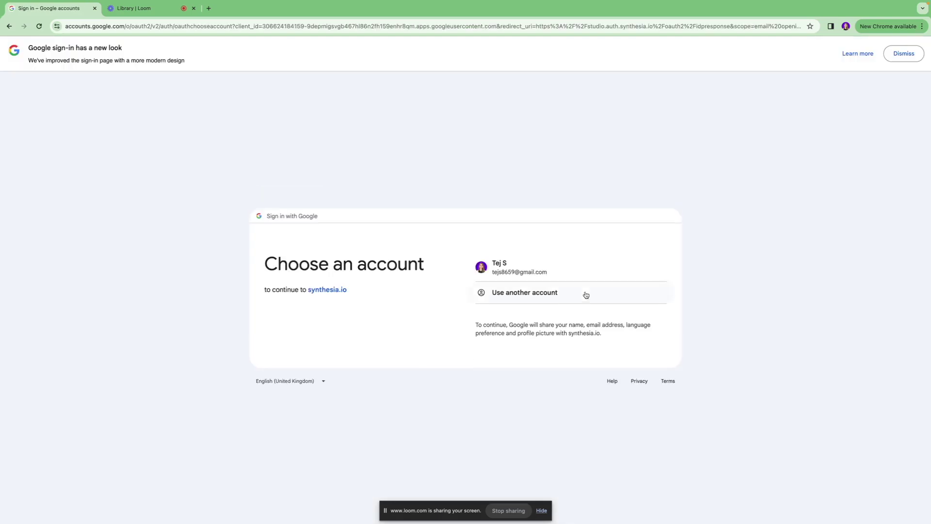
pyautogui.click(552, 274)
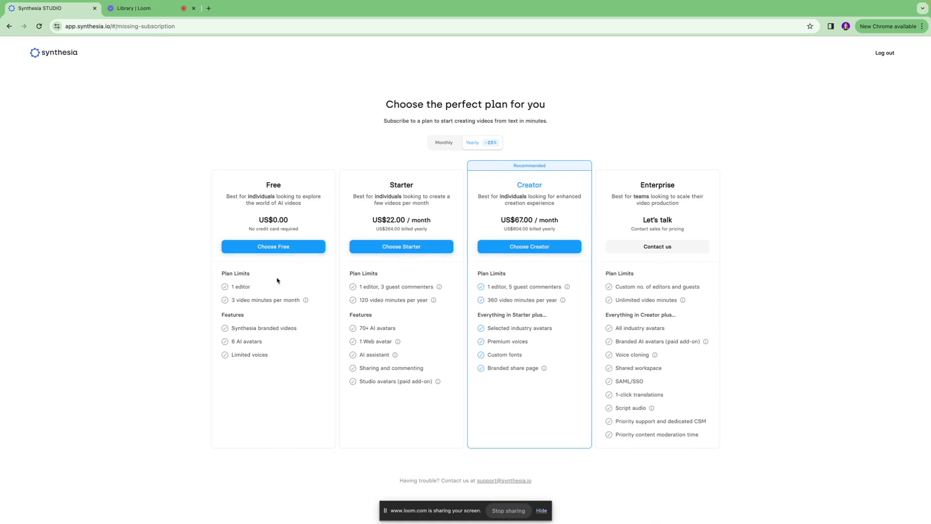
# - Skip plan selection, choose Video lectures as the use case, and start from Personal Intro
pyautogui.click(274, 246)
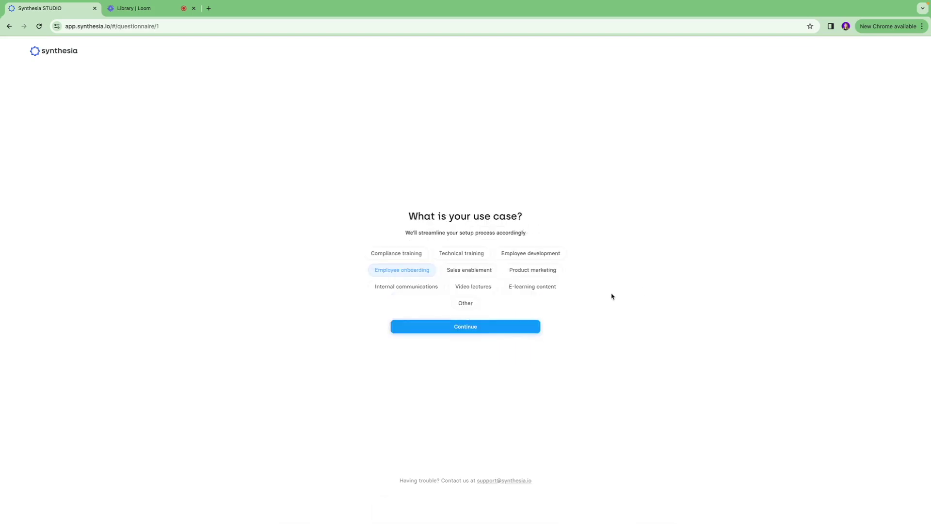
pyautogui.click(474, 292)
pyautogui.click(480, 325)
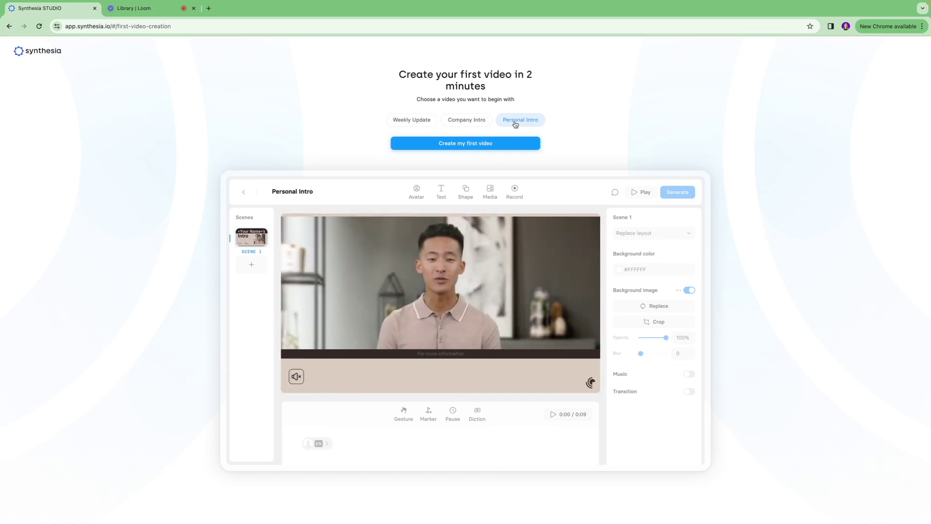
pyautogui.click(457, 144)
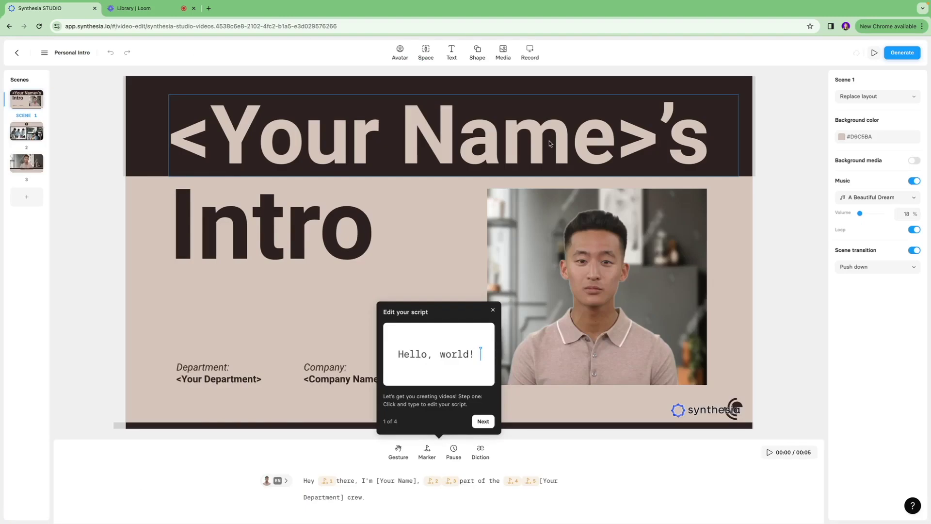
# - Advance the tour, preview the three scene thumbnails, and close the tour back on Scene 1
pyautogui.click(483, 421)
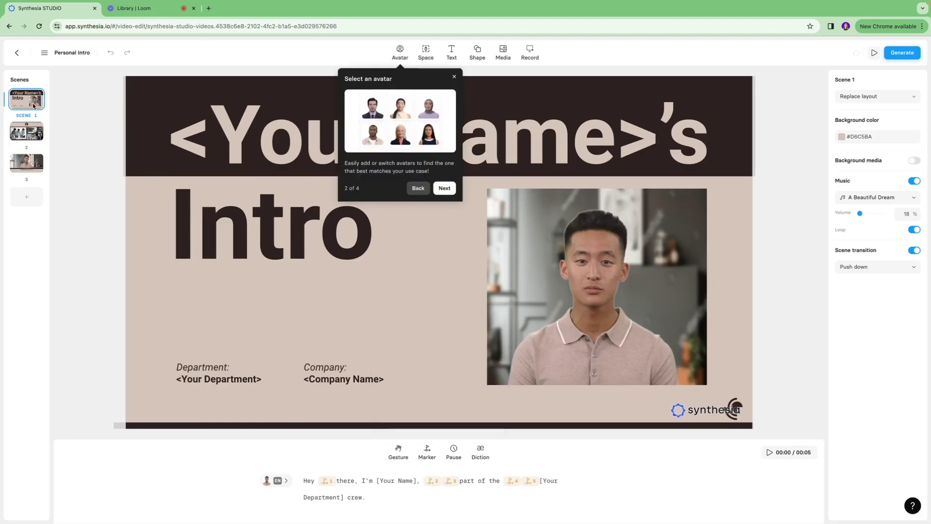
pyautogui.click(32, 132)
pyautogui.click(40, 166)
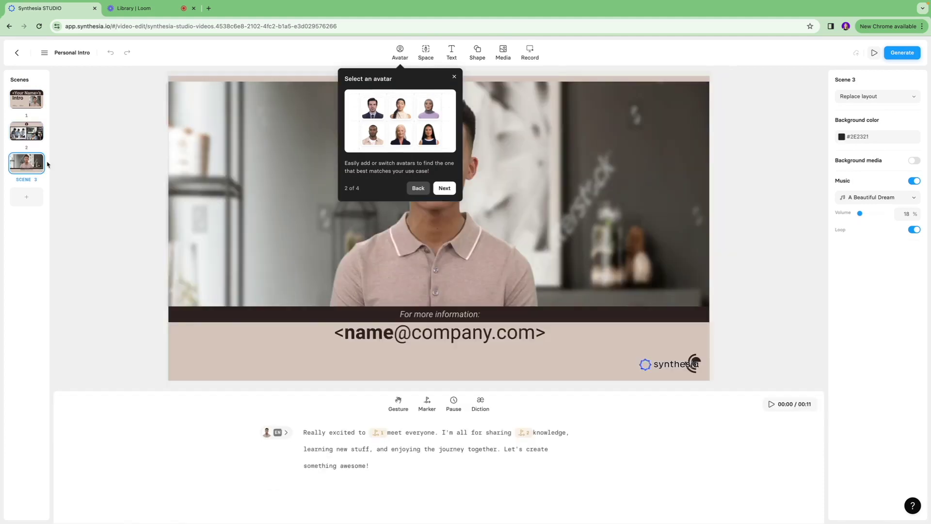
pyautogui.click(19, 128)
pyautogui.click(27, 100)
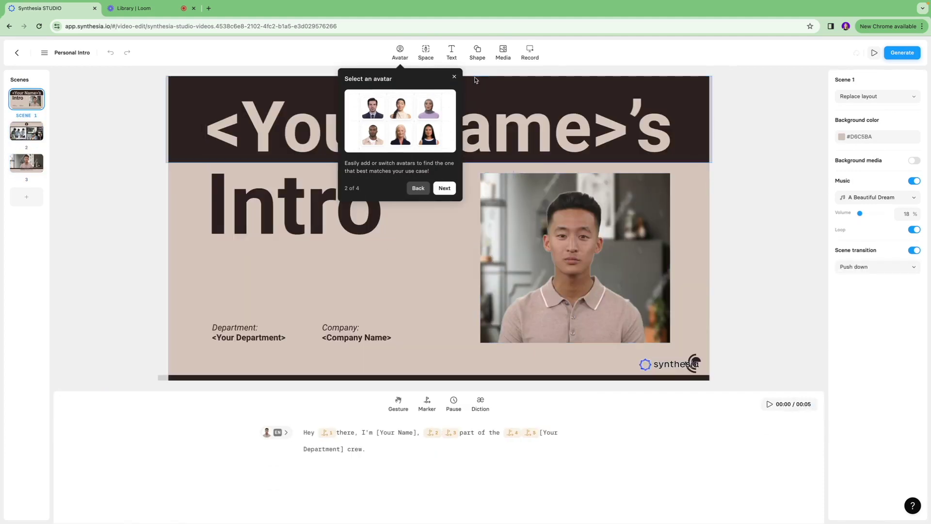
pyautogui.click(453, 77)
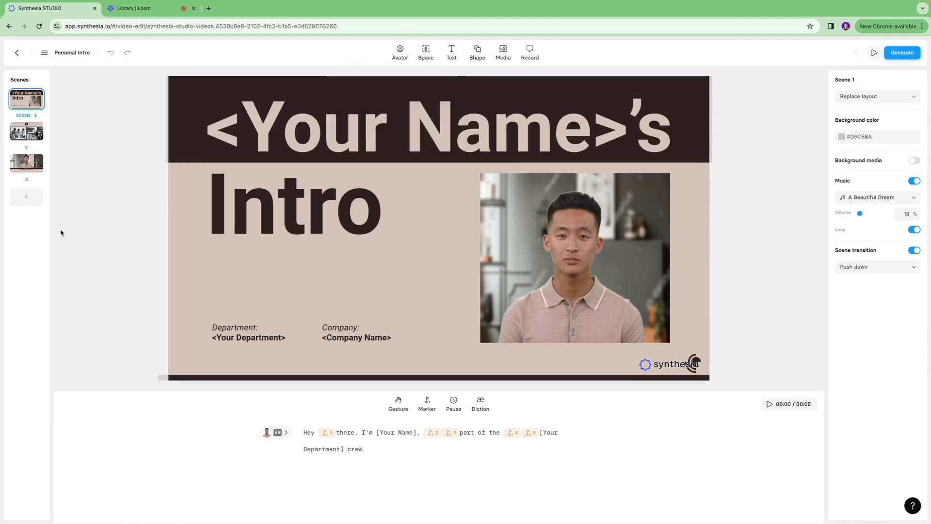
pyautogui.click(27, 201)
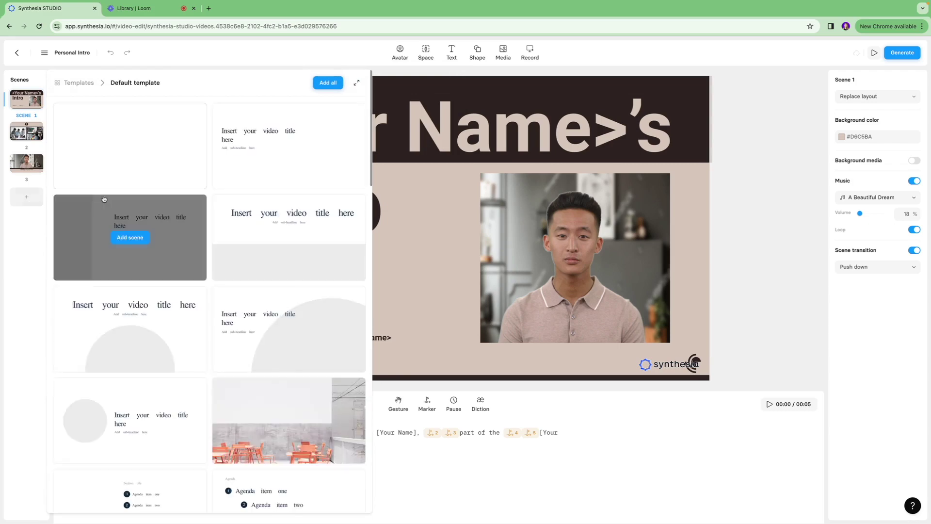
pyautogui.moveTo(297, 251)
pyautogui.scroll(-5, 301, 268)
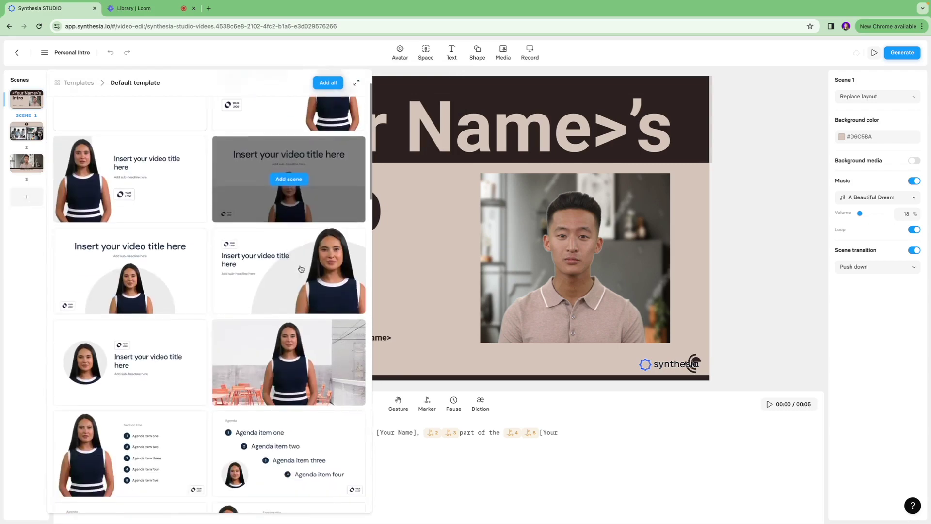
pyautogui.scroll(-4, 301, 268)
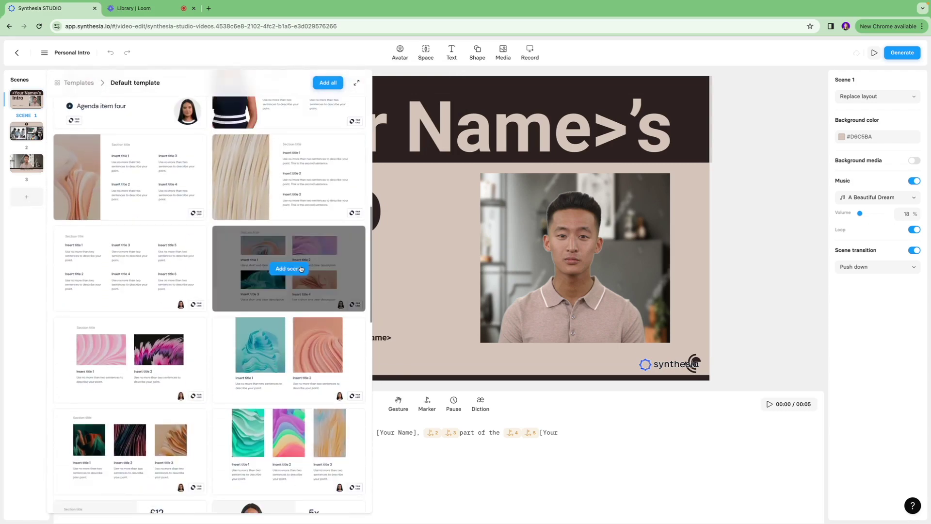
pyautogui.scroll(9, 301, 269)
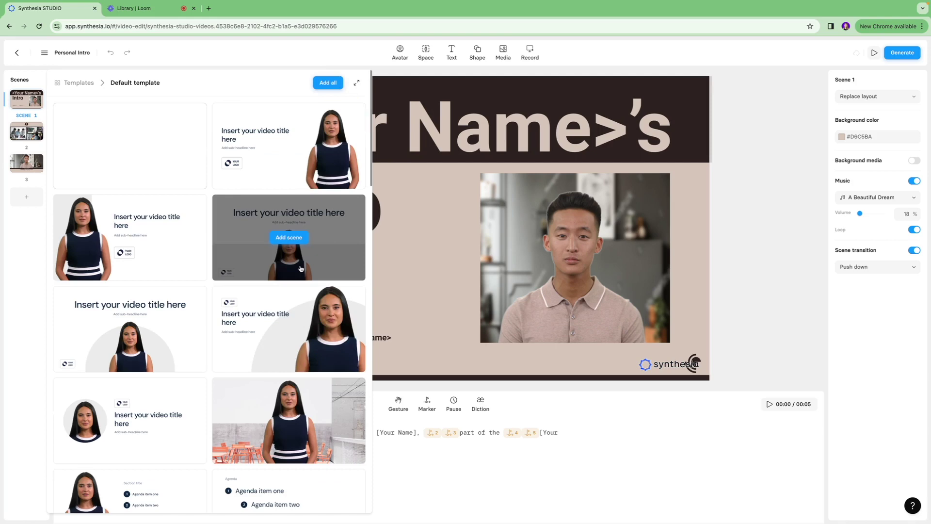
pyautogui.press('Escape')
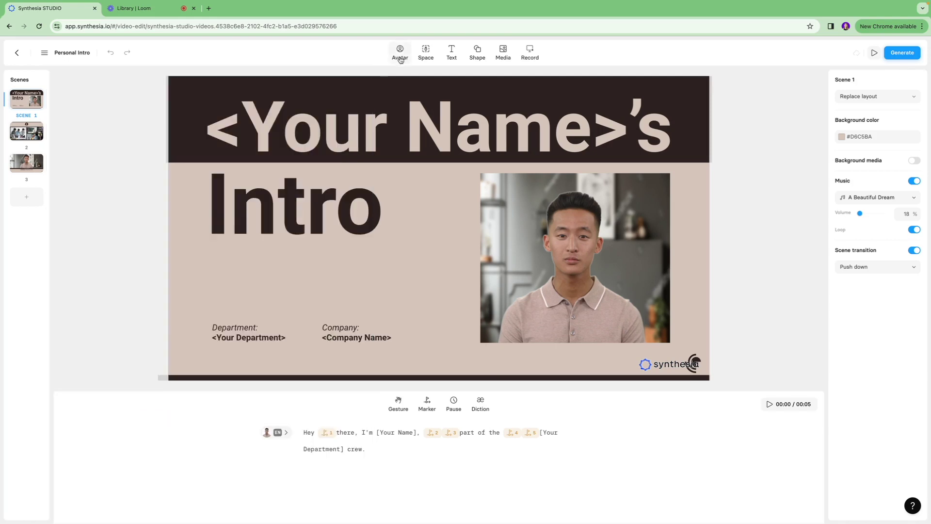
# - Scroll the avatar list and add the Ada avatar to Scene 1
pyautogui.click(401, 59)
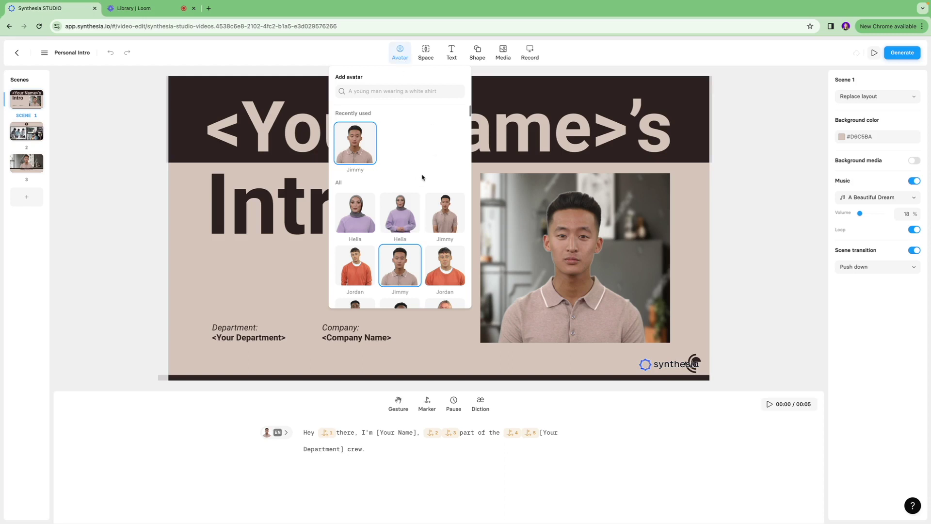
pyautogui.scroll(-3, 428, 227)
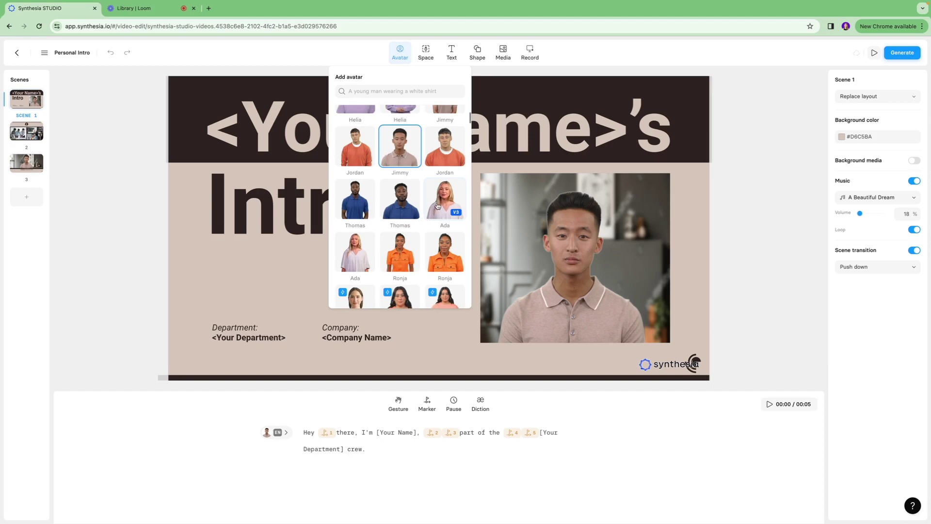
pyautogui.click(437, 206)
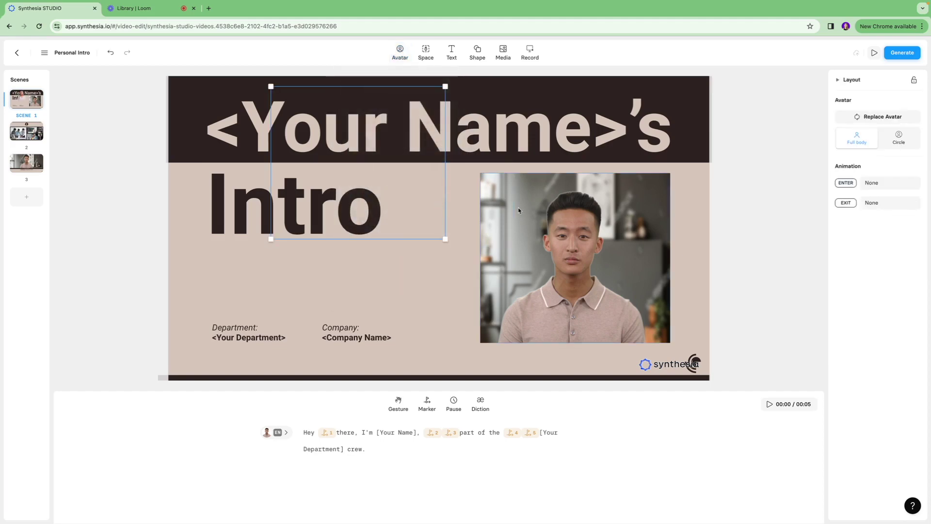
# - Delete the Jimmy presenter and place Ada alone on the slide's right side
pyautogui.moveTo(388, 207); pyautogui.dragTo(440, 289)
pyautogui.click(614, 283)
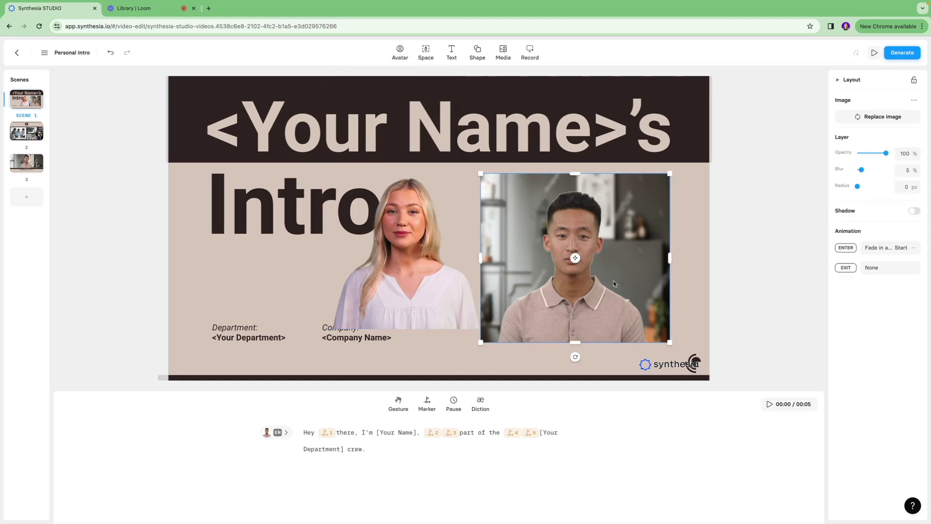
pyautogui.click(614, 284)
pyautogui.click(559, 285)
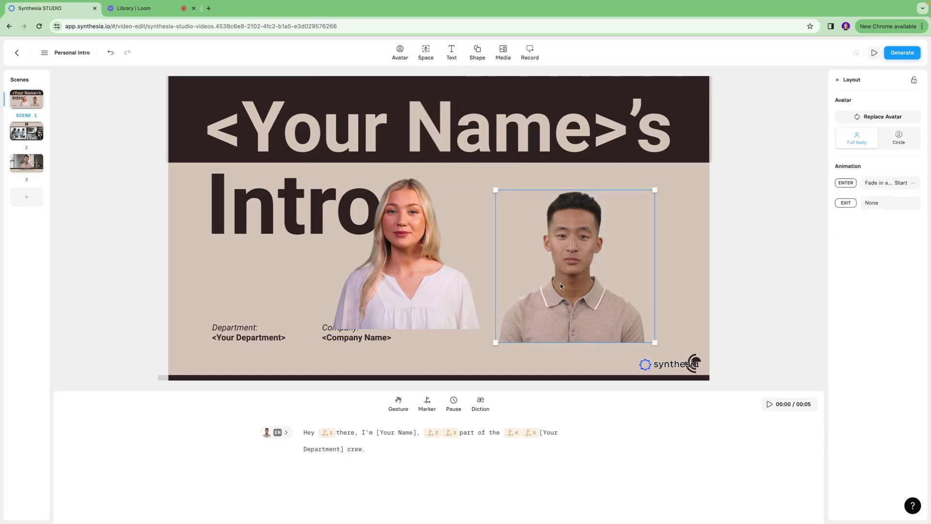
pyautogui.press('Delete')
pyautogui.click(401, 254)
pyautogui.moveTo(402, 254); pyautogui.dragTo(593, 271)
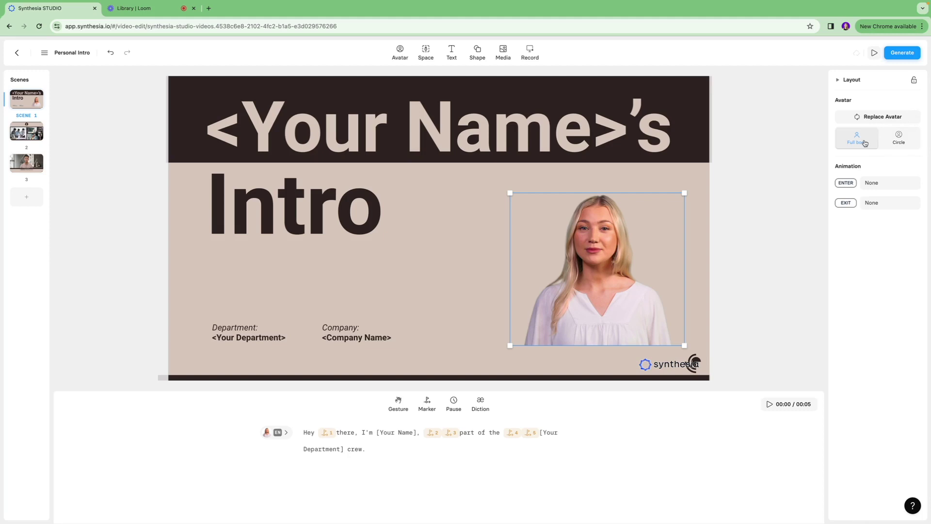
# - Give the avatar the Circle layout with a light cyan #CAF5FE background
pyautogui.click(898, 137)
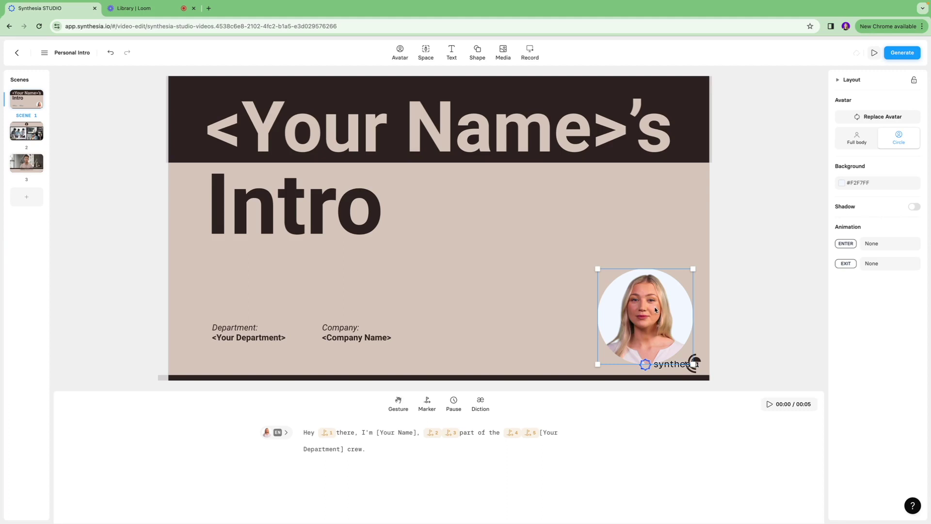
pyautogui.click(851, 184)
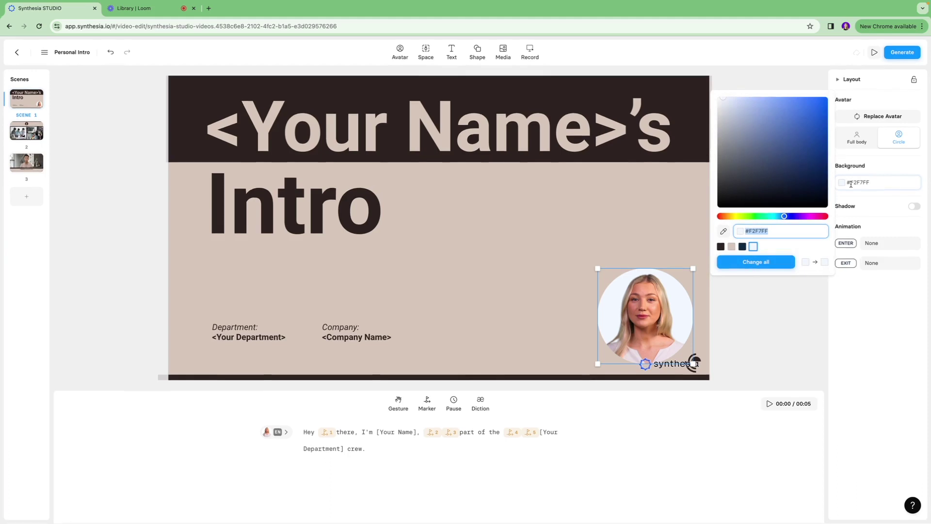
pyautogui.moveTo(790, 217); pyautogui.dragTo(776, 217)
pyautogui.click(737, 101)
pyautogui.moveTo(740, 103); pyautogui.dragTo(740, 99)
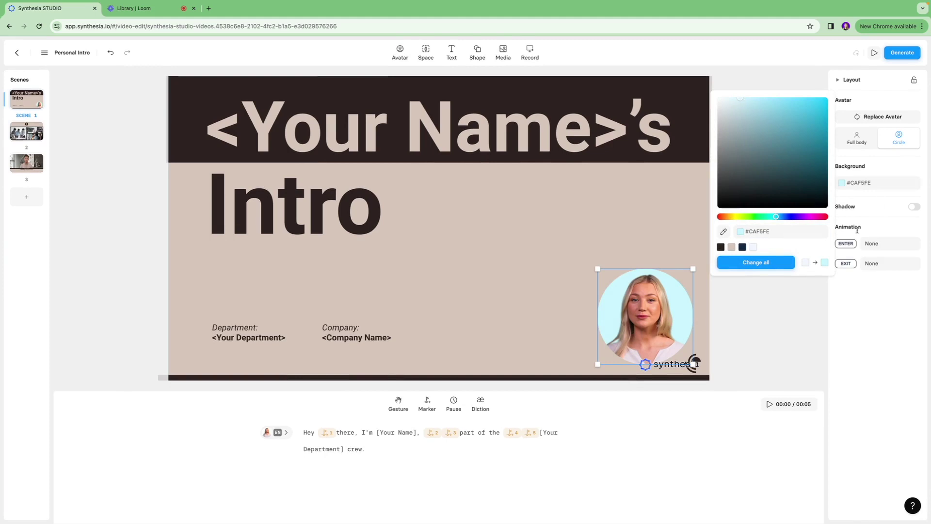
pyautogui.click(802, 289)
# - Try a shadow on the avatar circle, remove it, and browse stock media
pyautogui.click(915, 207)
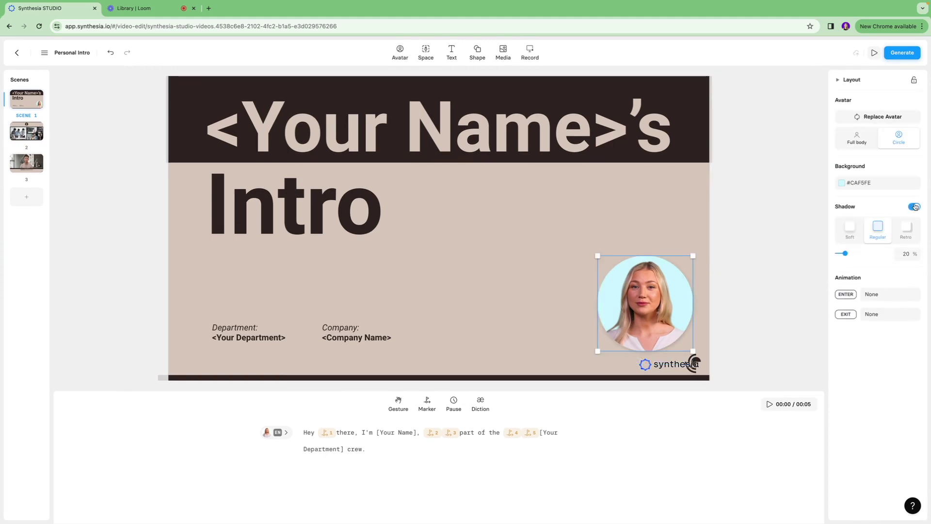
pyautogui.click(916, 207)
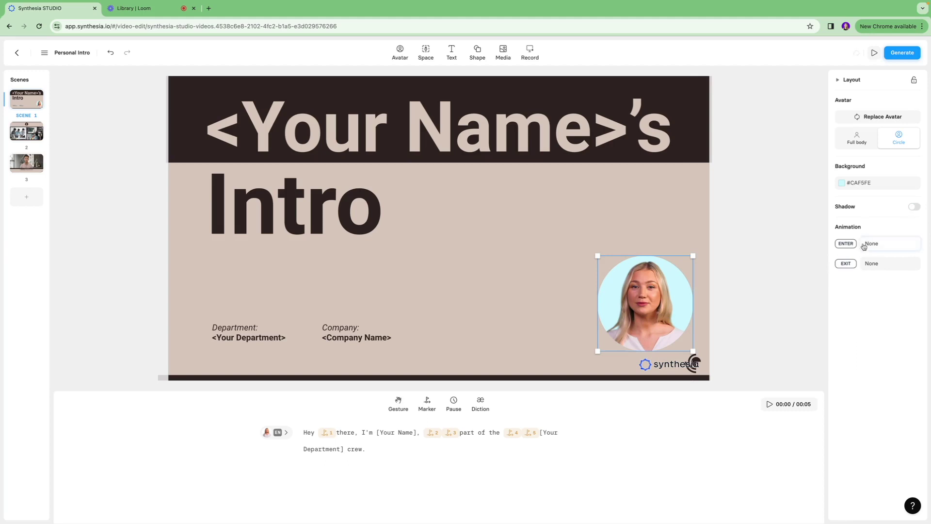
pyautogui.click(503, 51)
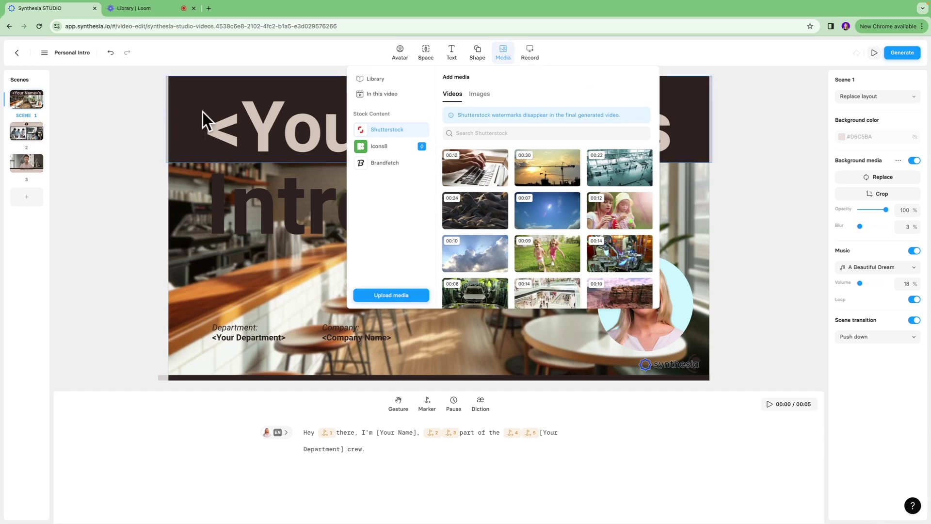
# - Attempt a screen recording, cancel the share request, and start selecting the placeholder script
pyautogui.click(529, 53)
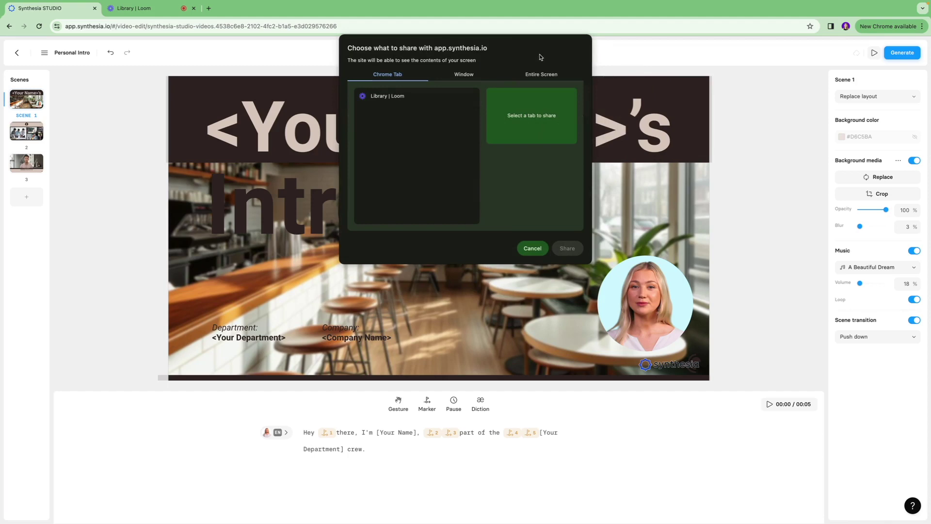
pyautogui.click(535, 250)
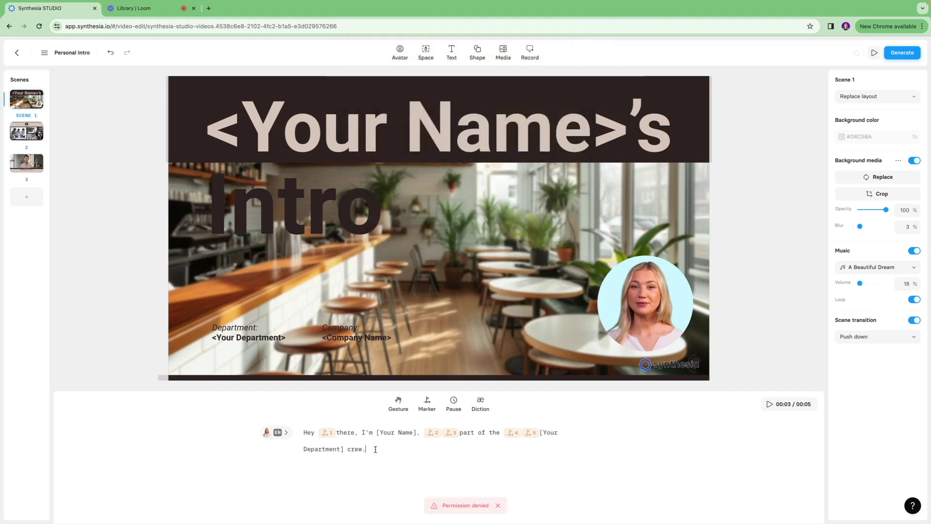
pyautogui.moveTo(358, 447); pyautogui.dragTo(351, 439)
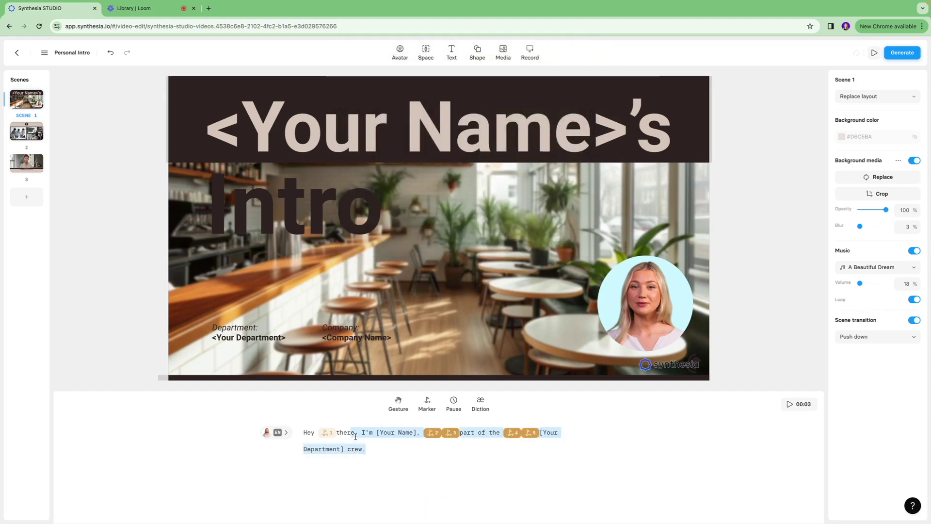
# - Replace the script after 'Hey' with 'My name is Ada and I am here to show you how to create a YouTube Video?'
pyautogui.click(675, 302)
pyautogui.click(342, 438)
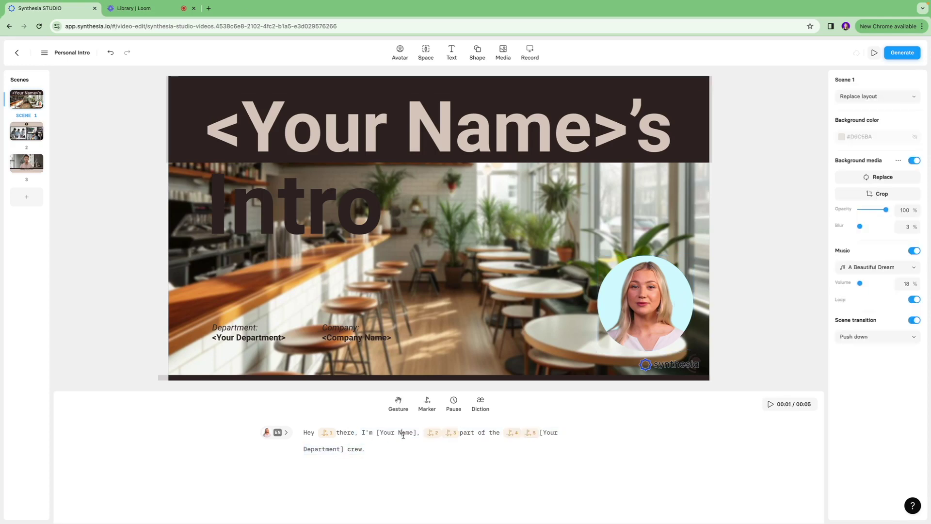
pyautogui.moveTo(371, 450); pyautogui.dragTo(341, 431)
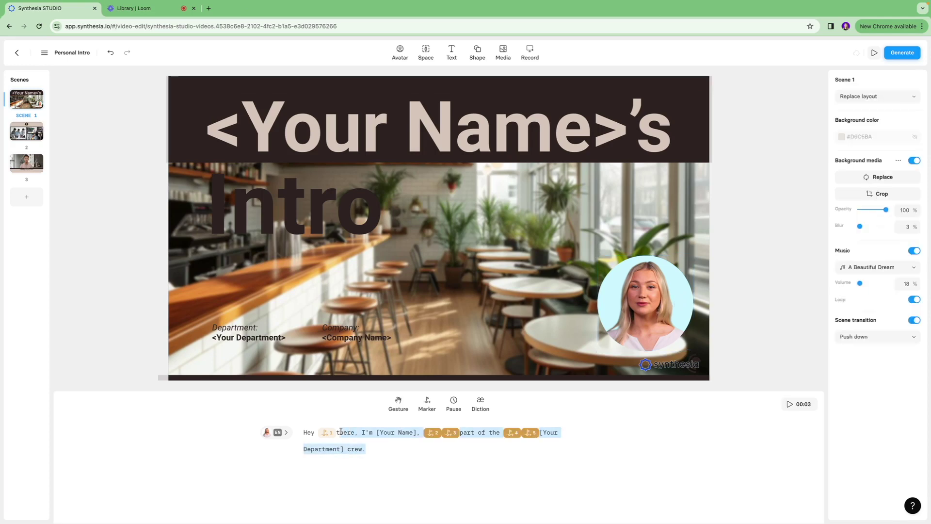
pyautogui.press('BackSpace')
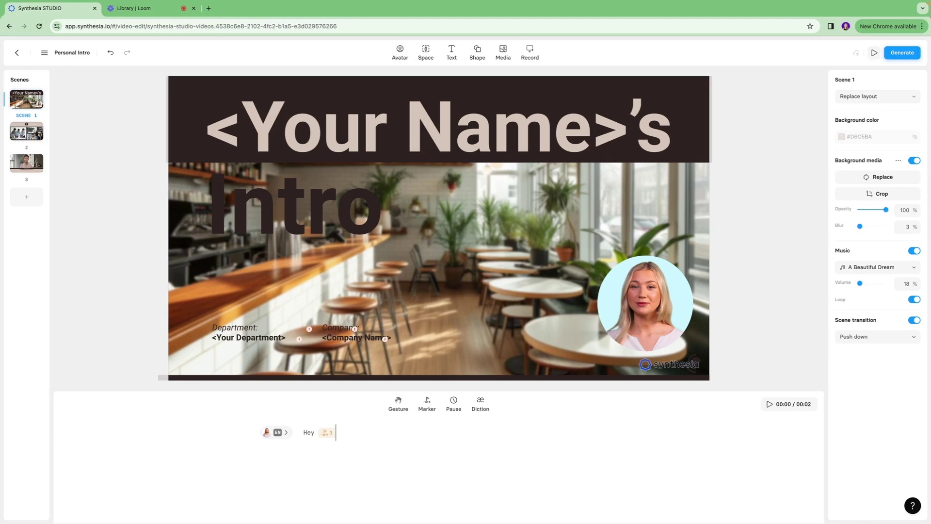
pyautogui.write('My name is Ada and I am here to show yo')
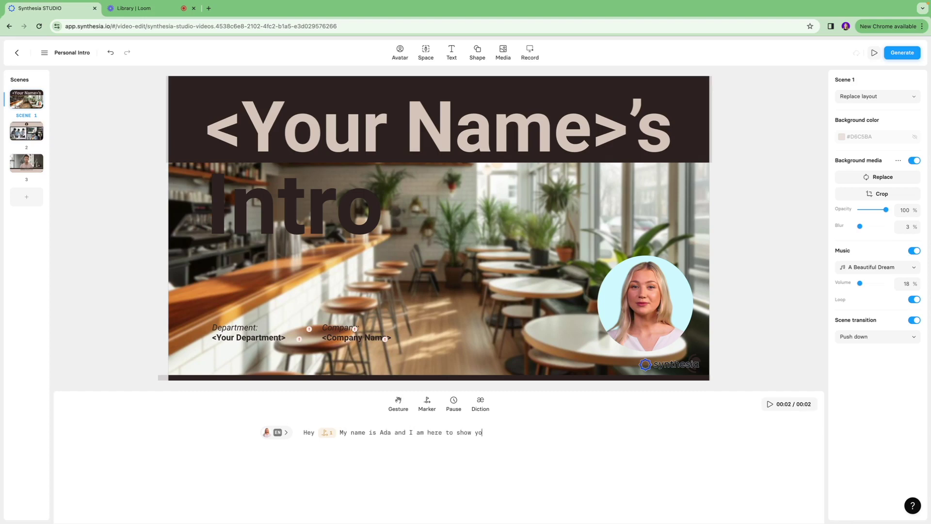
pyautogui.write('u how to create a YouTube Video?')
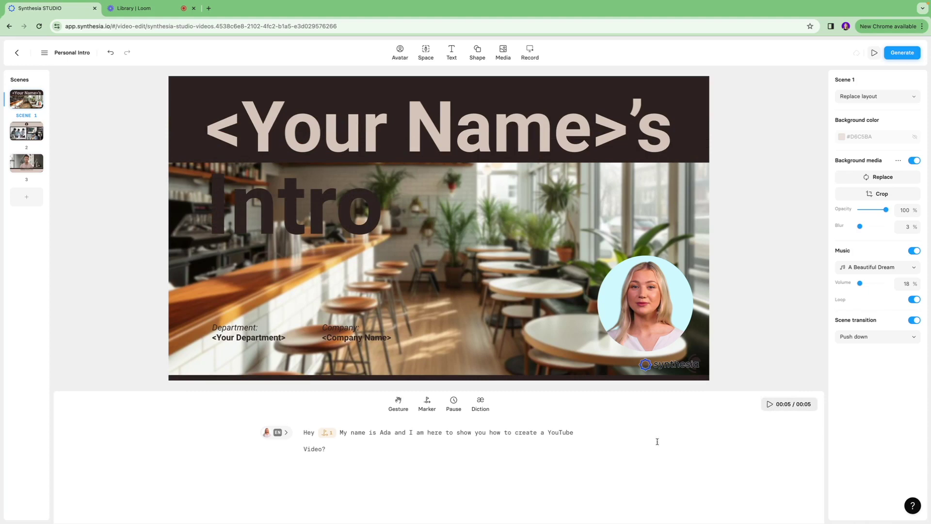
# - Open the voice chip's Professional list and scroll through the available EN-US voices
pyautogui.moveTo(278, 432)
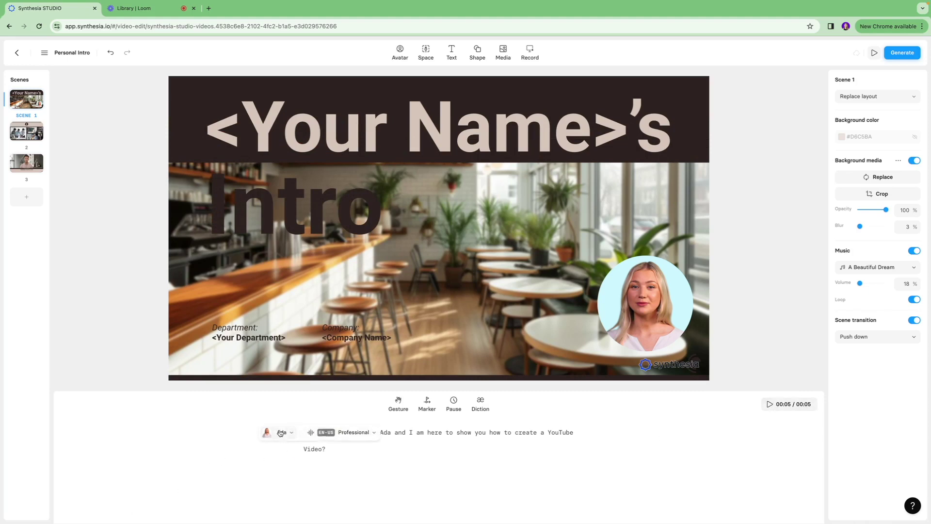
pyautogui.click(354, 432)
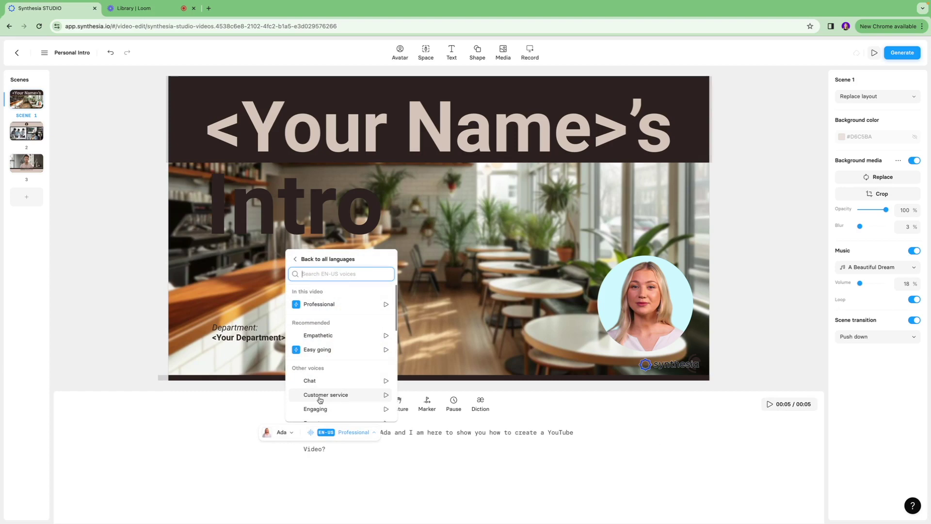
pyautogui.scroll(-3, 322, 386)
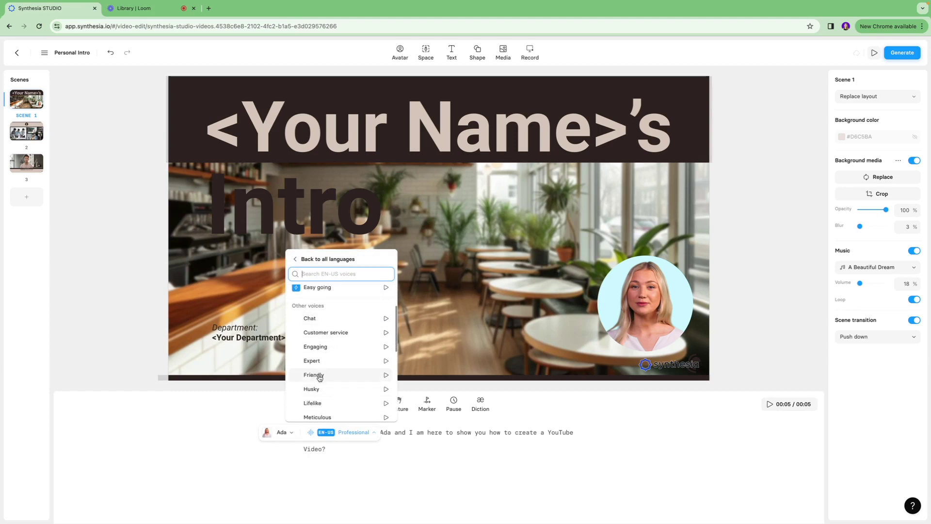
pyautogui.scroll(-1, 317, 378)
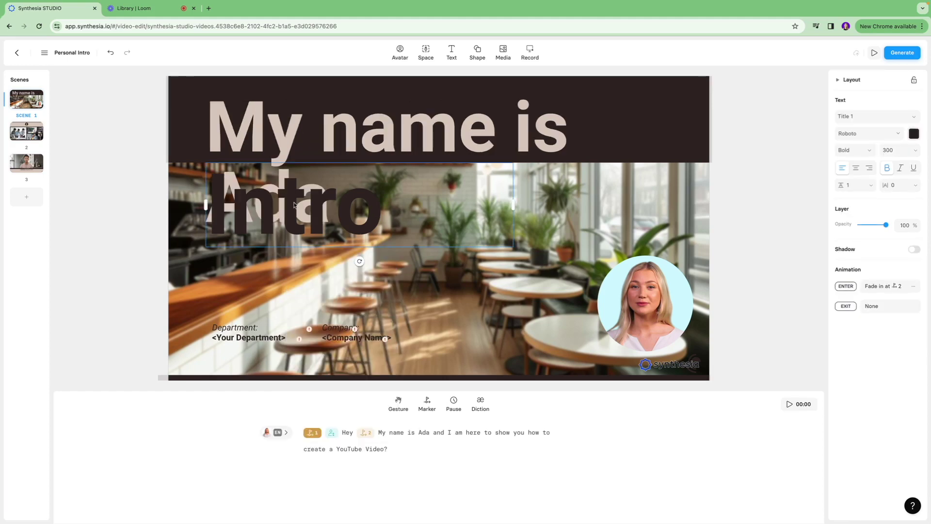
# - Delete the 'Intro' word, then select the Department and Company placeholder texts together for removal
pyautogui.moveTo(293, 199); pyautogui.dragTo(493, 199)
pyautogui.press('Delete')
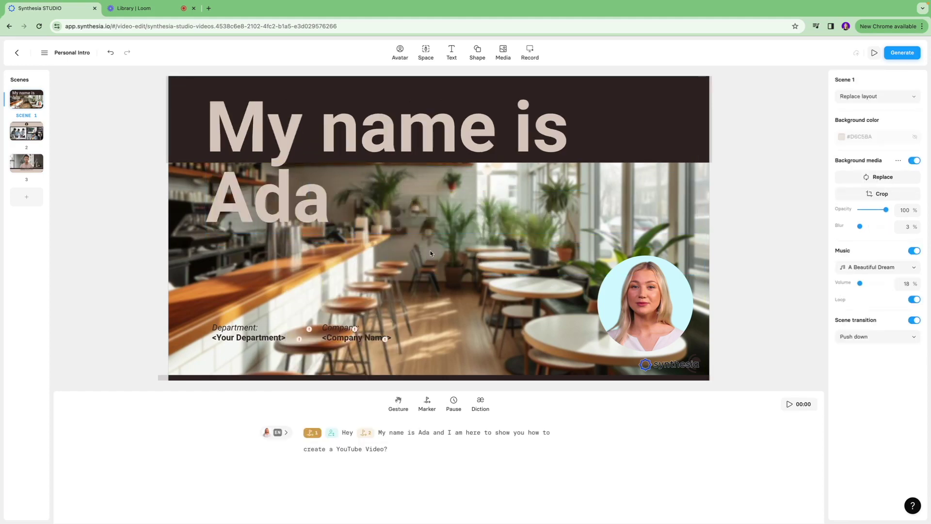
pyautogui.click(238, 331)
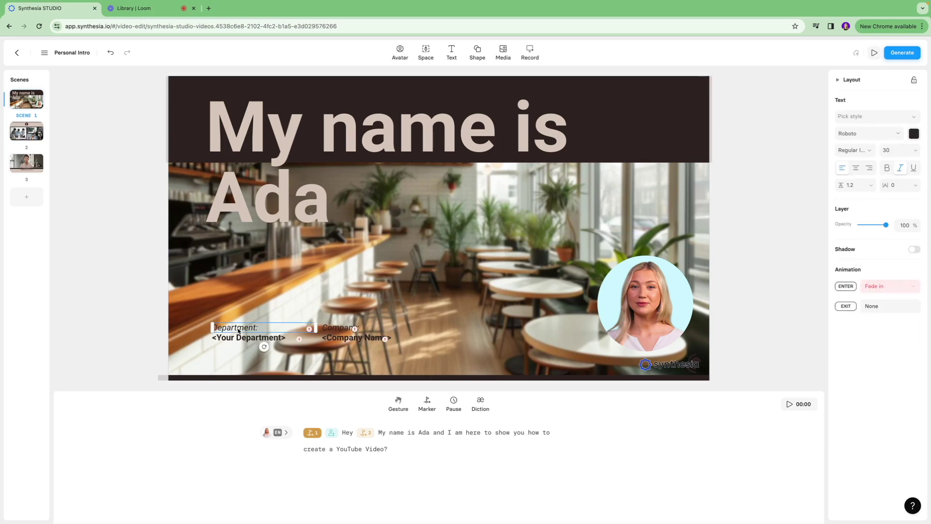
pyautogui.click(243, 319)
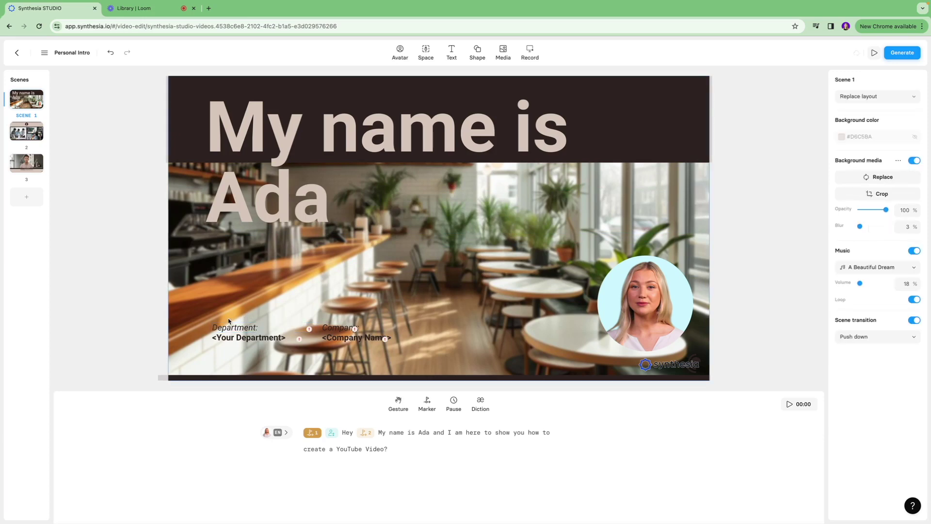
pyautogui.moveTo(229, 319); pyautogui.dragTo(388, 359)
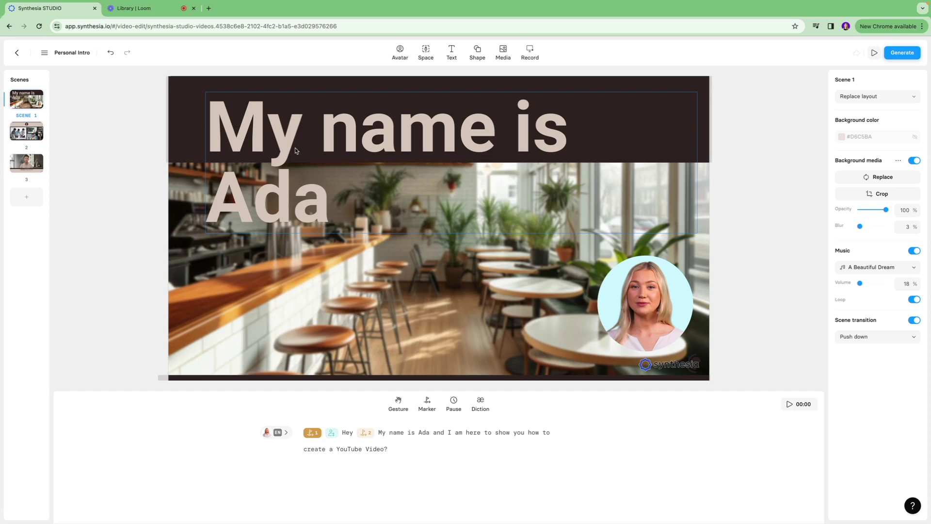
pyautogui.click(308, 150)
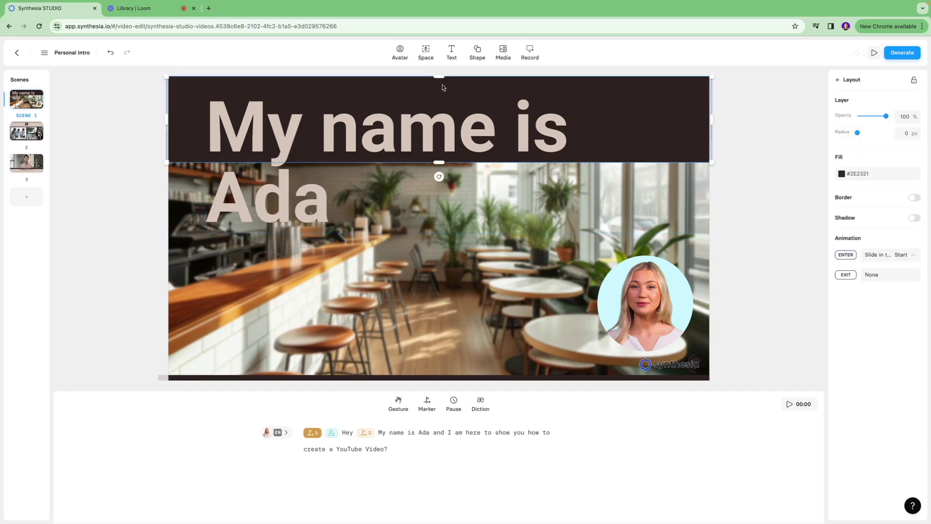
# - Delete the dark top banner, make the 'My name is Ada' title purple, then view scene 3
pyautogui.press('Delete')
pyautogui.click(458, 131)
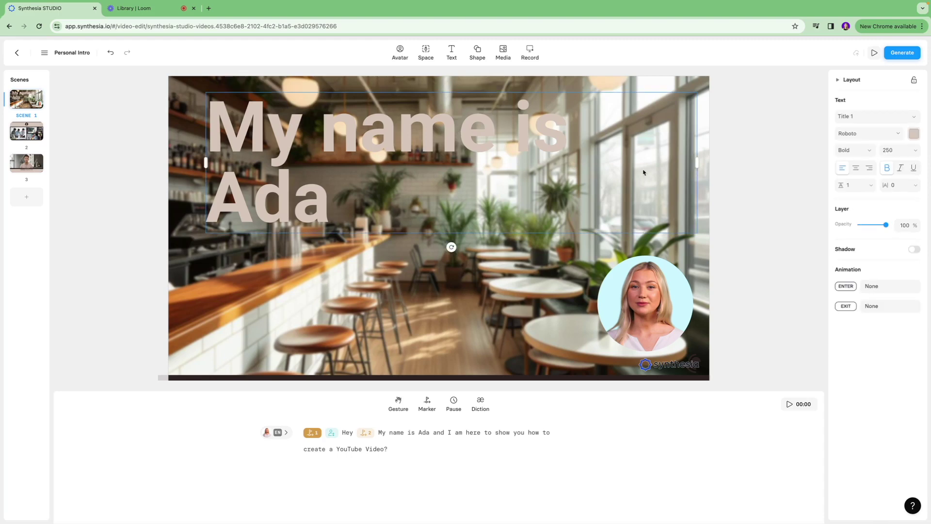
pyautogui.doubleClick(357, 198)
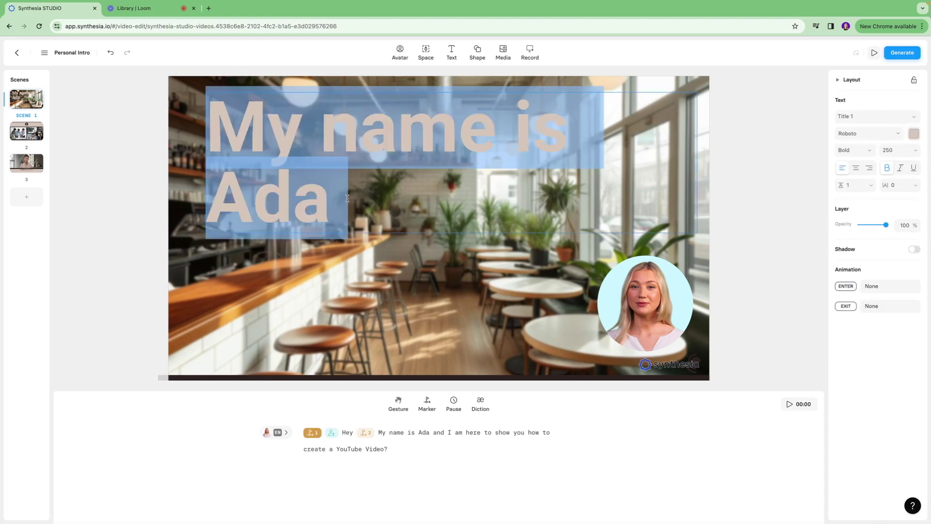
pyautogui.click(914, 134)
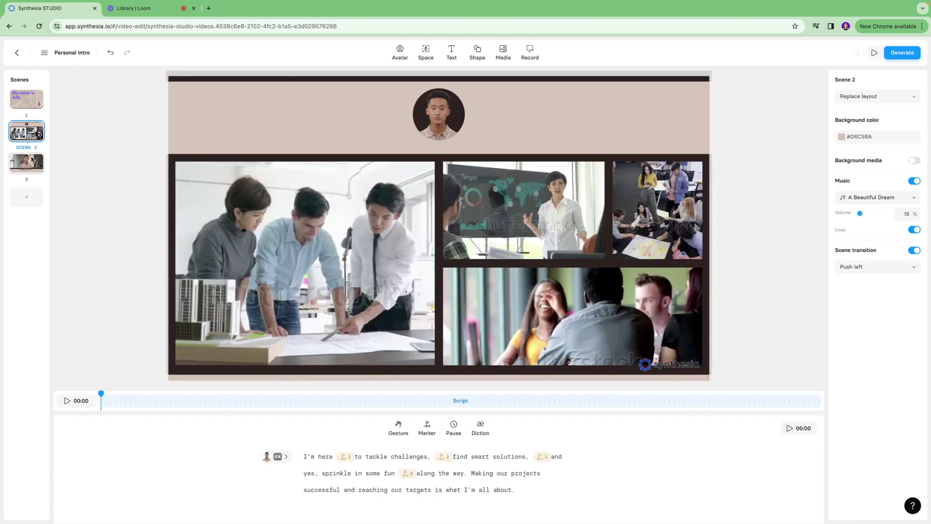
pyautogui.click(32, 161)
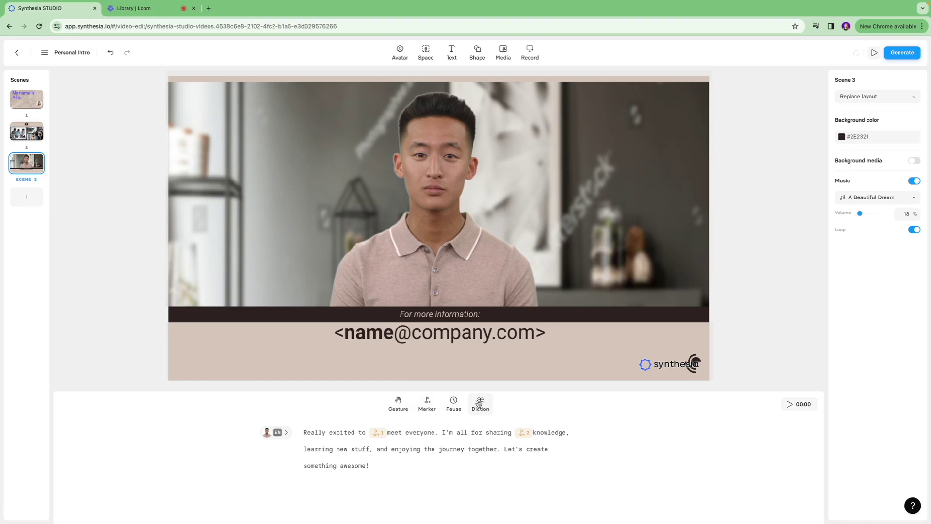
# - Title the video 'Personal Intro_Ada' in the generation settings and generate it
pyautogui.click(29, 102)
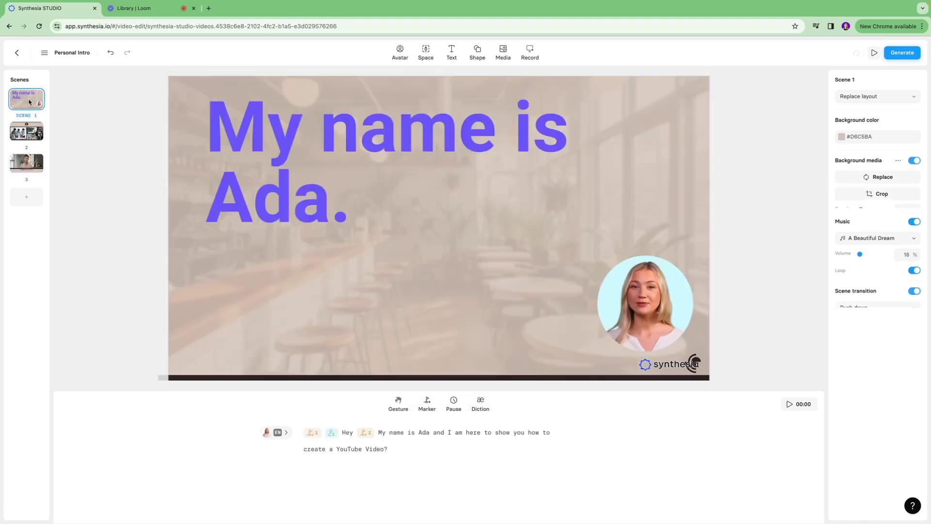
pyautogui.click(903, 53)
pyautogui.click(866, 79)
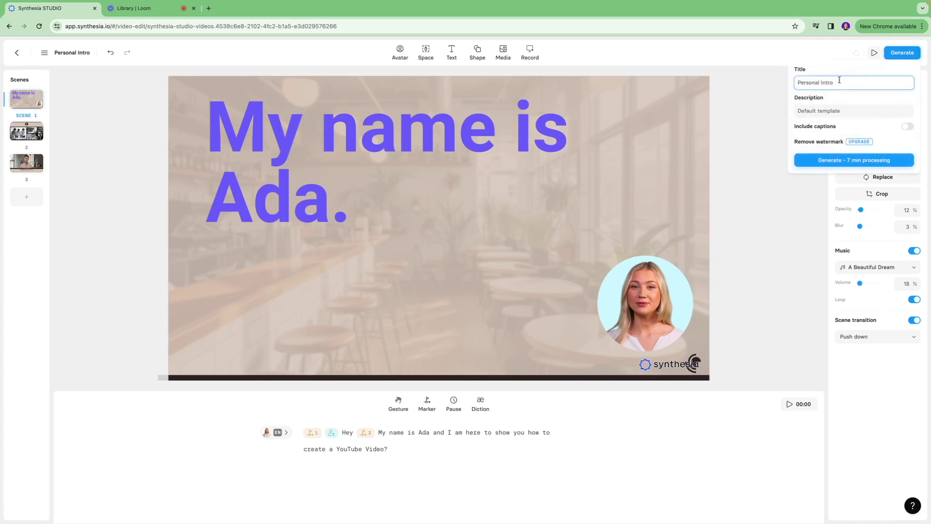
pyautogui.write('_Ada')
pyautogui.click(848, 111)
pyautogui.moveTo(858, 145)
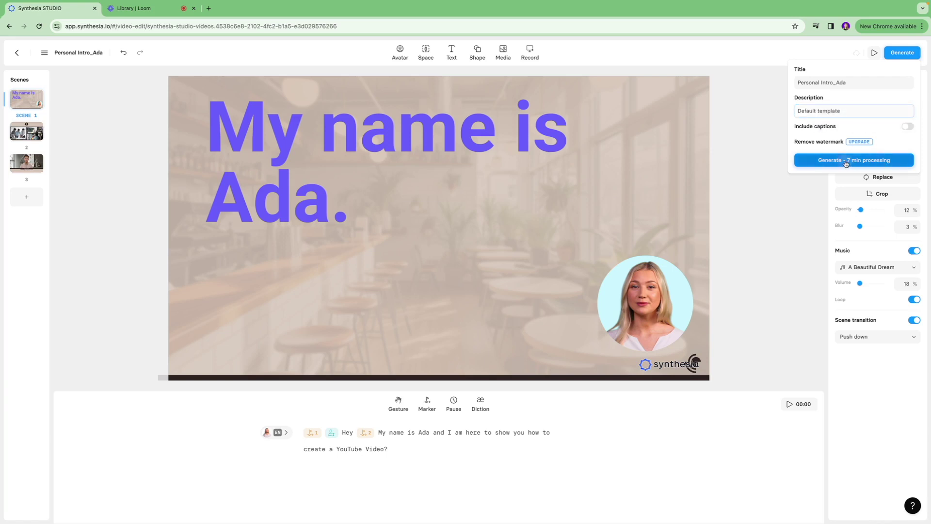
pyautogui.click(845, 161)
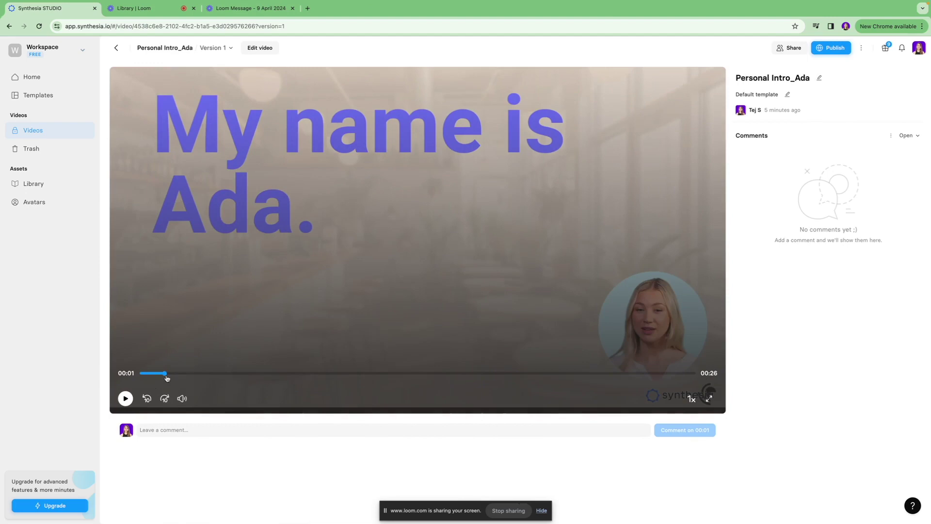
# - Rewind the generated Personal Intro_Ada video to 00:00 to watch it from the start
pyautogui.click(142, 374)
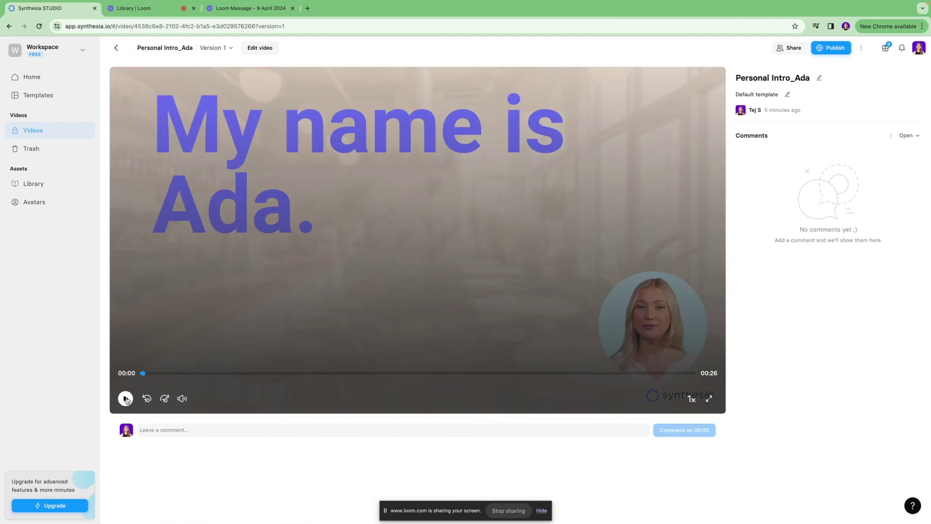